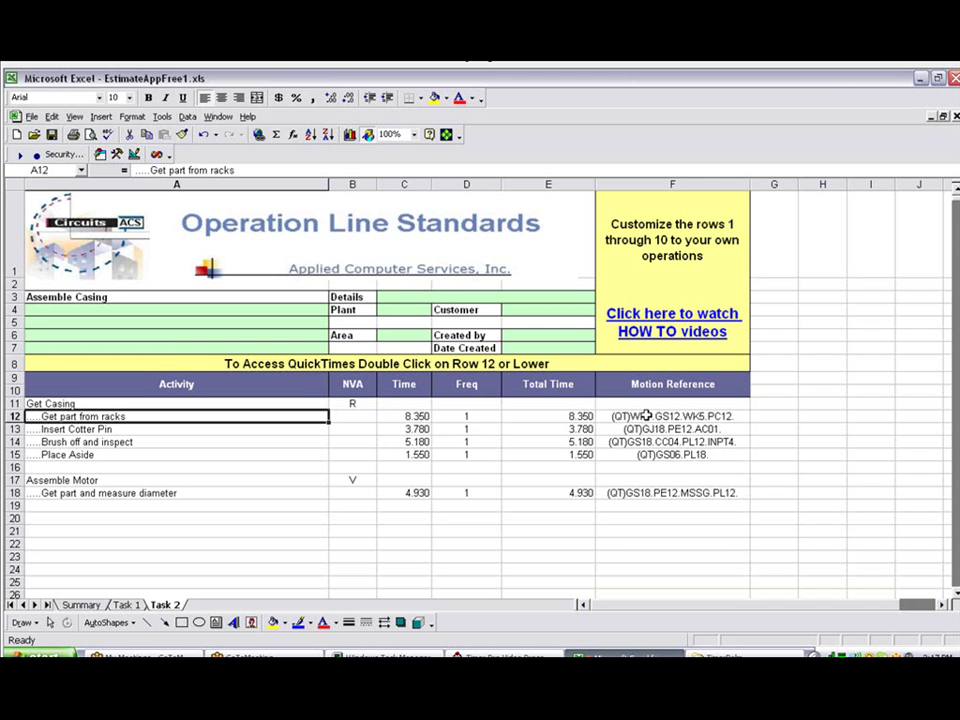
# Check the motion reference of the Get part from racks element in row 12.
pyautogui.click(645, 416)
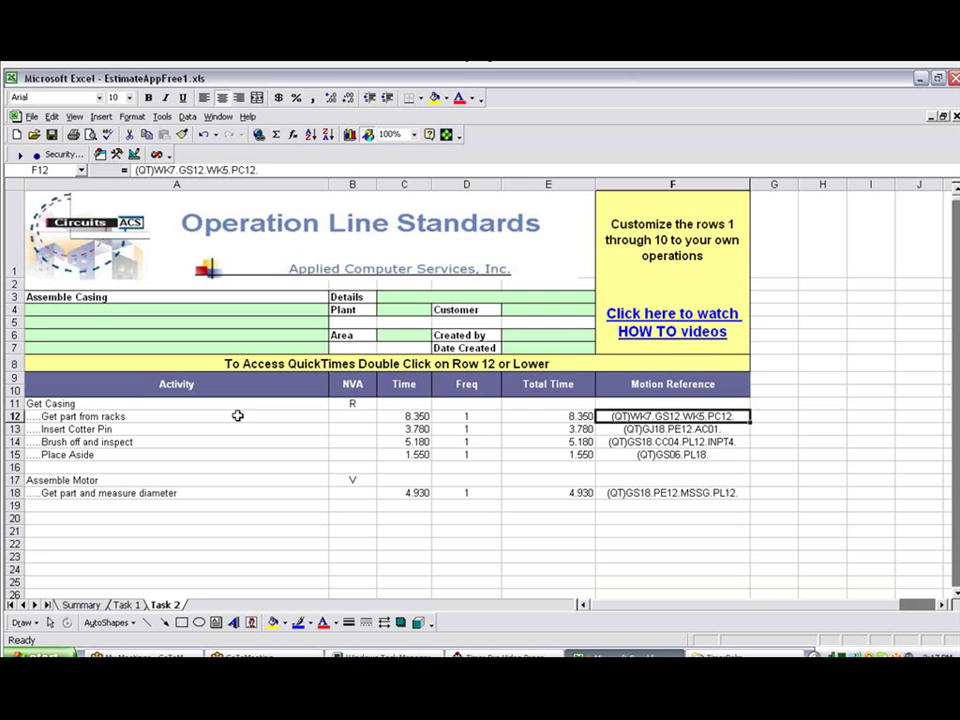
pyautogui.doubleClick(237, 415)
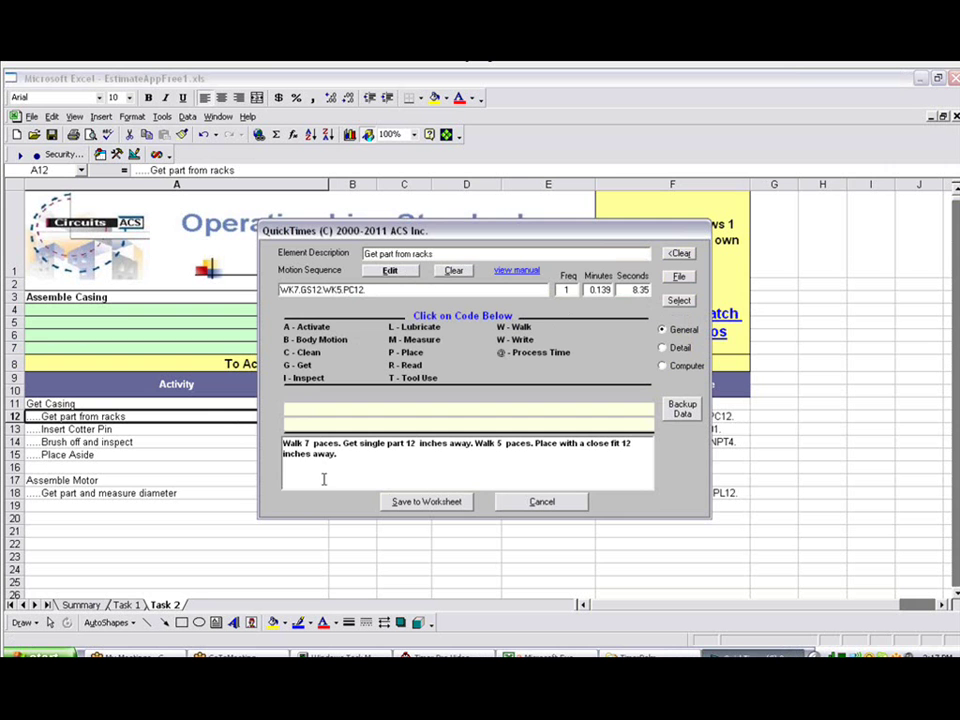
pyautogui.moveTo(283, 443); pyautogui.dragTo(535, 447)
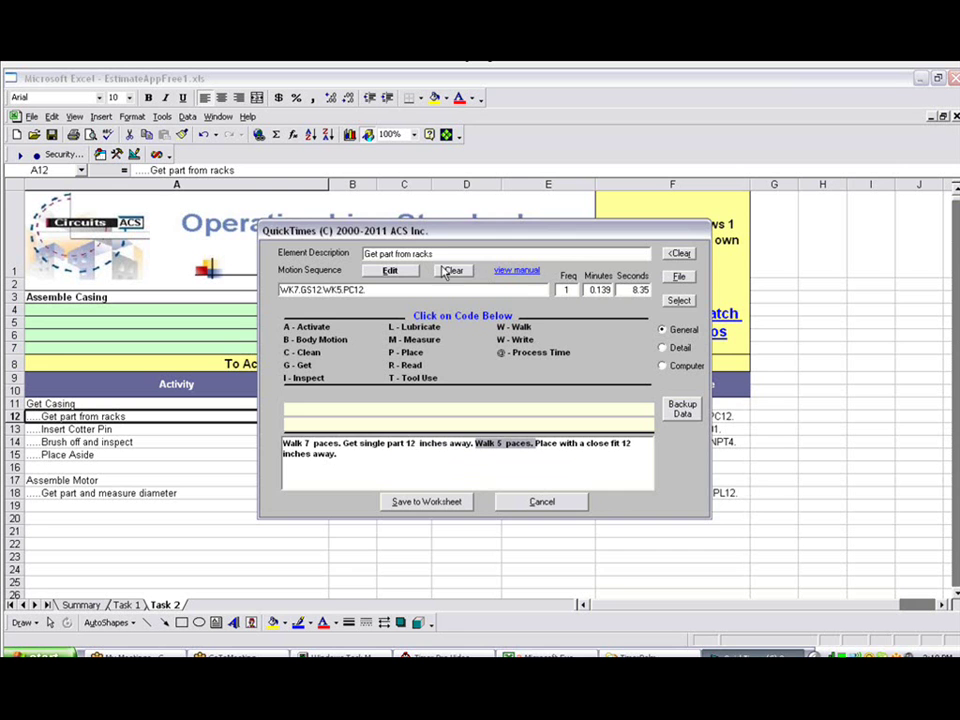
pyautogui.moveTo(450, 229); pyautogui.dragTo(446, 370)
pyautogui.moveTo(458, 450); pyautogui.dragTo(472, 215)
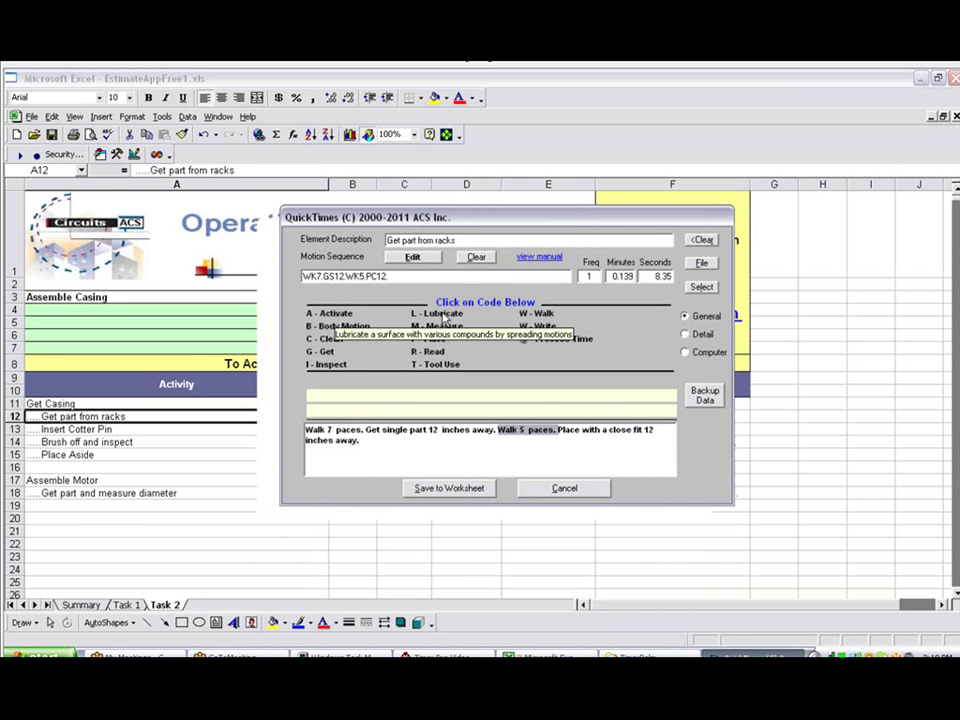
# Replace the WK5 walk with a 14-pace WK14 walk, giving WK7.GS12.WK14.PC12 at 13.21 seconds.
pyautogui.click(413, 258)
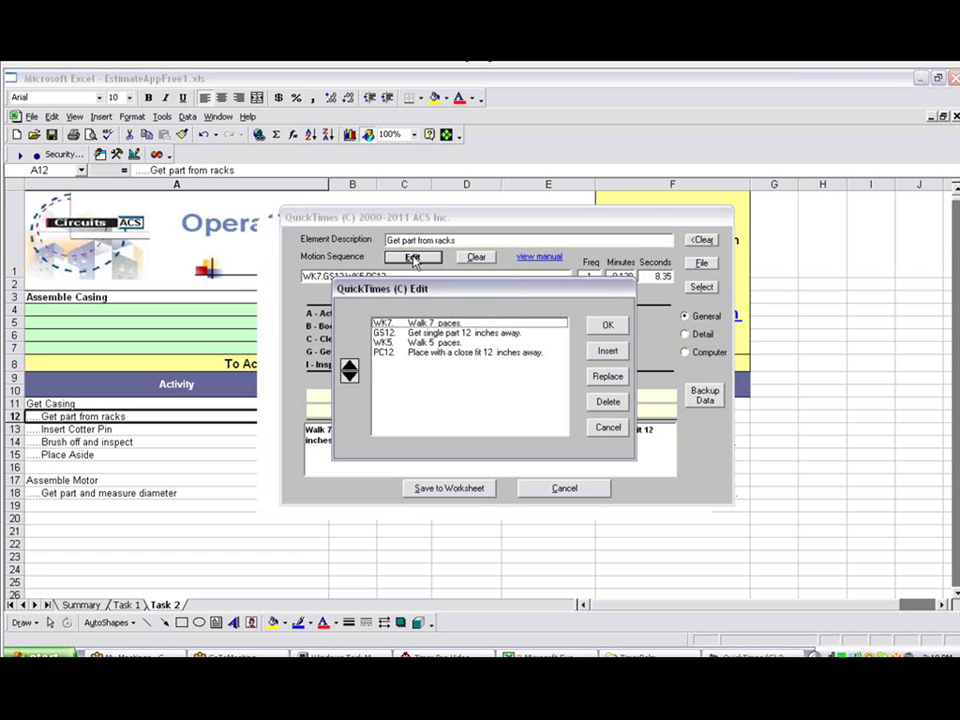
pyautogui.click(405, 343)
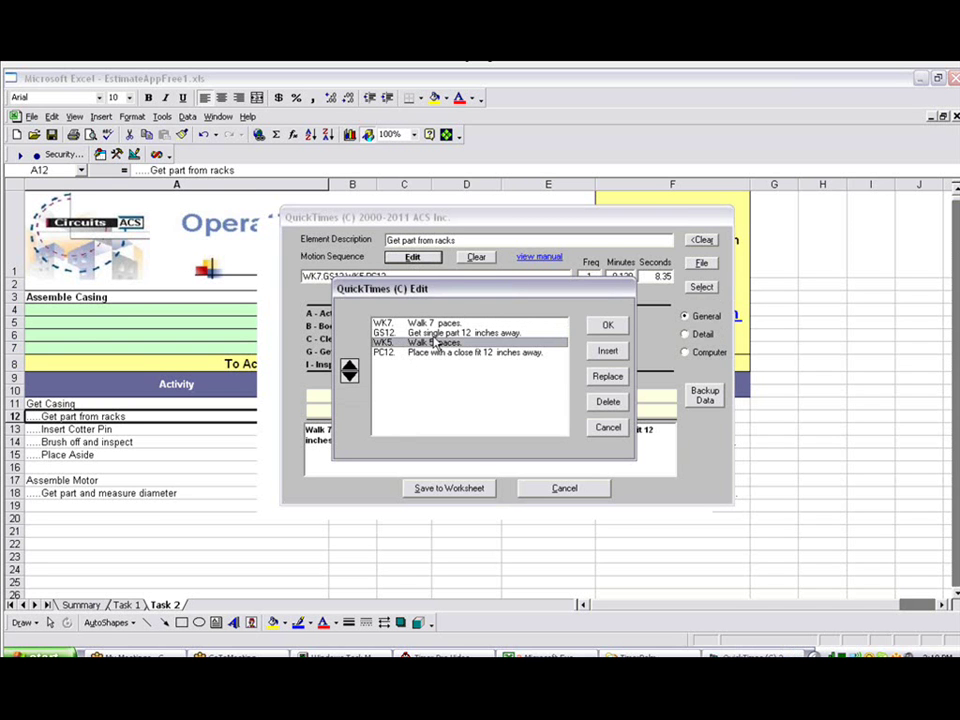
pyautogui.click(610, 377)
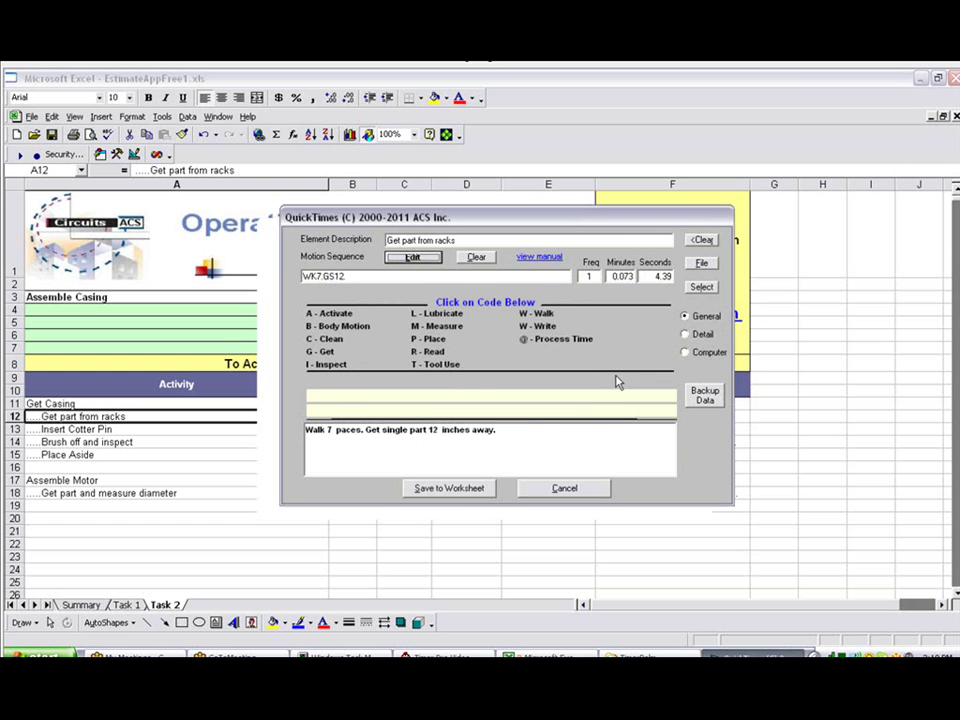
pyautogui.click(547, 314)
pyautogui.click(440, 292)
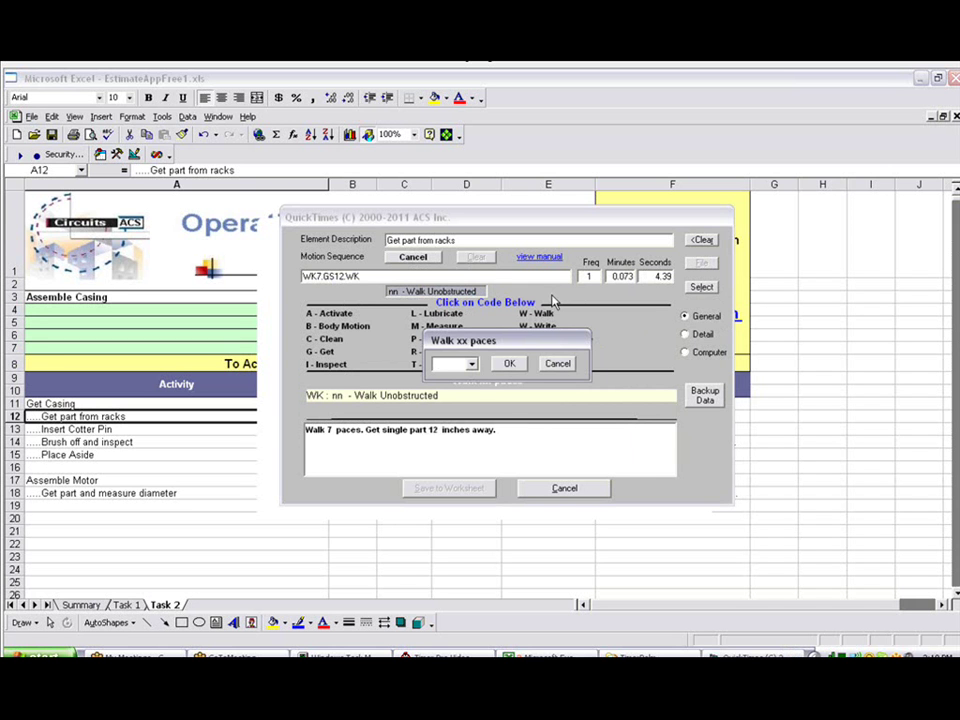
pyautogui.write('14')
pyautogui.click(509, 364)
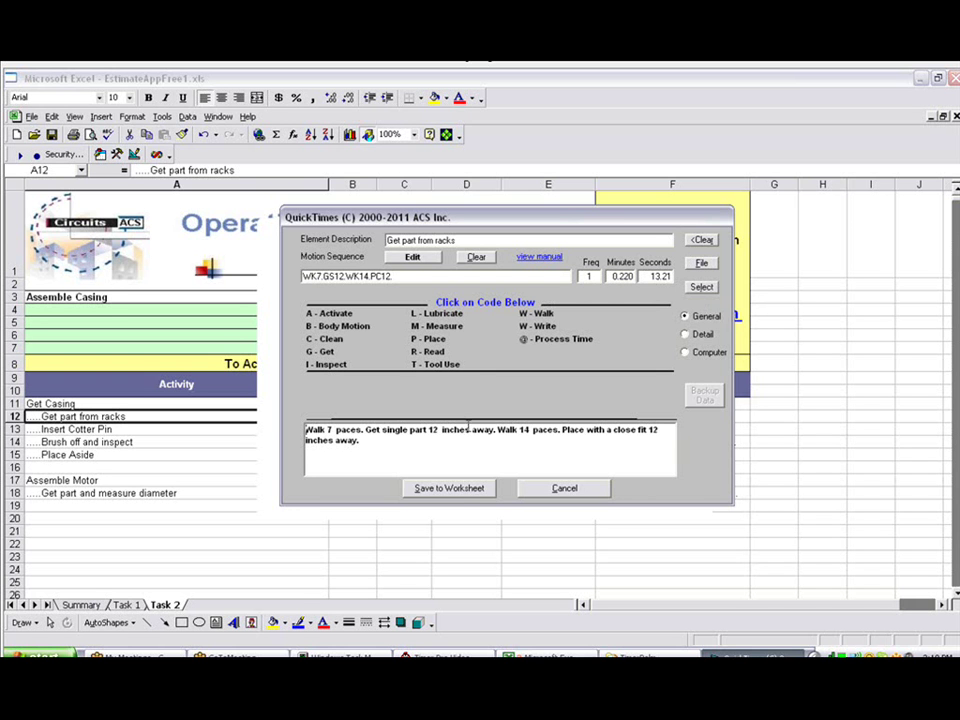
# Save the 13.21 s element to row 12 and rebuild the summary, raising Get Casing from 18.86 to 23.72.
pyautogui.click(460, 490)
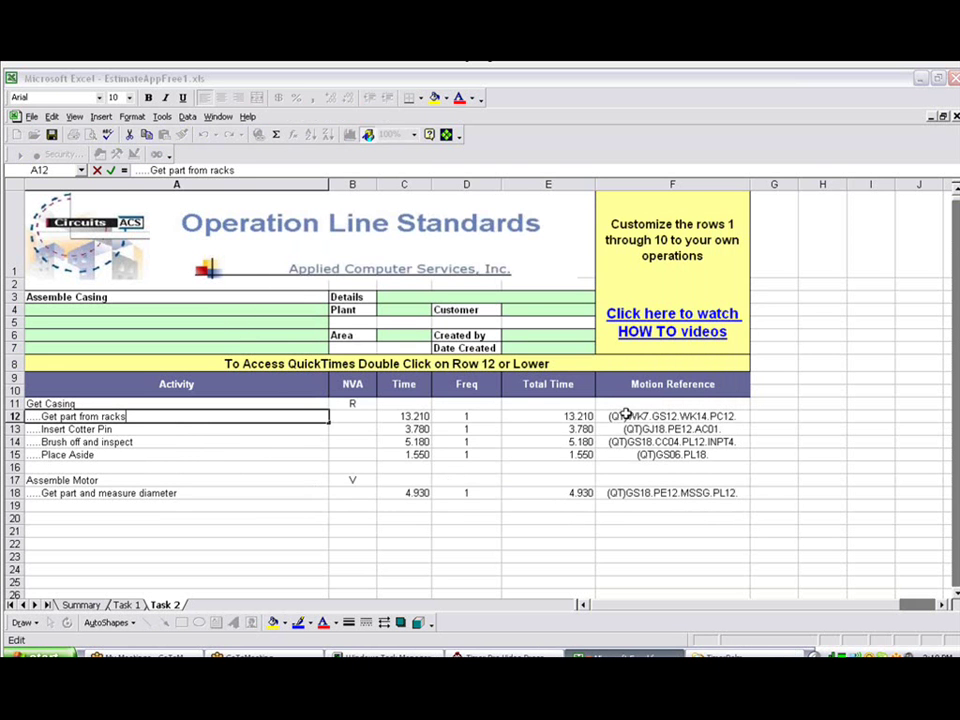
pyautogui.click(568, 414)
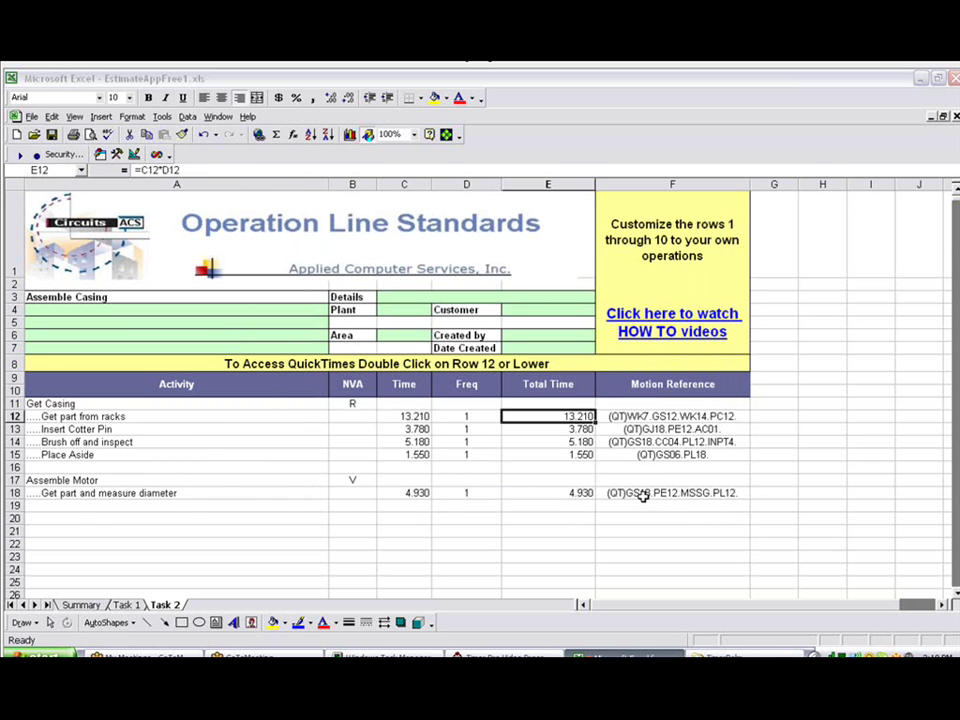
pyautogui.click(82, 605)
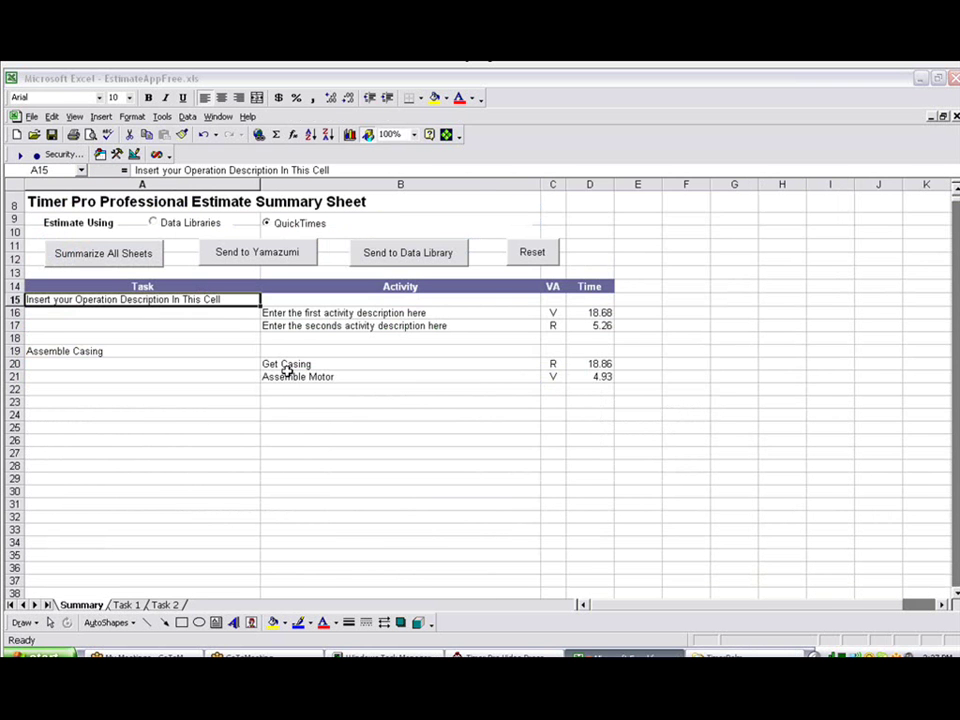
pyautogui.click(596, 363)
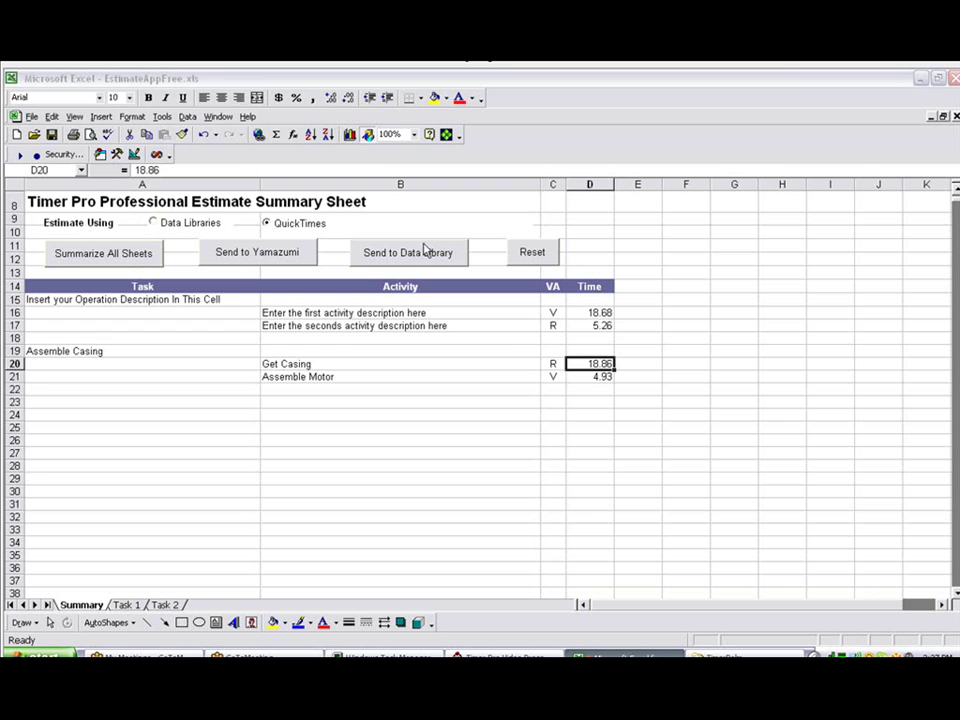
pyautogui.click(526, 253)
pyautogui.click(124, 253)
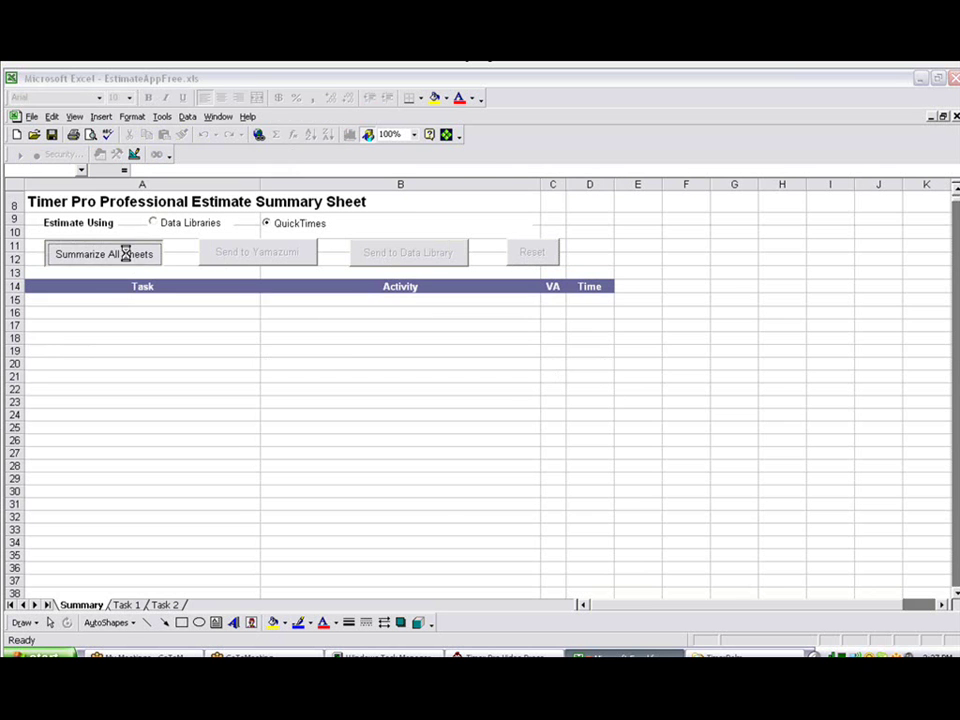
pyautogui.click(596, 364)
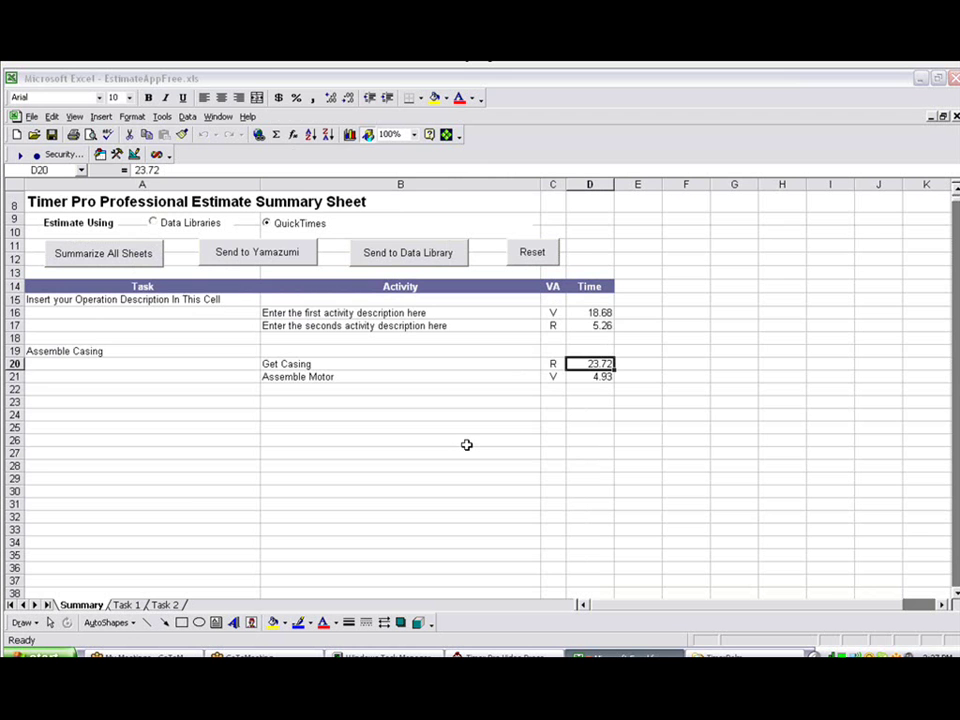
pyautogui.click(164, 605)
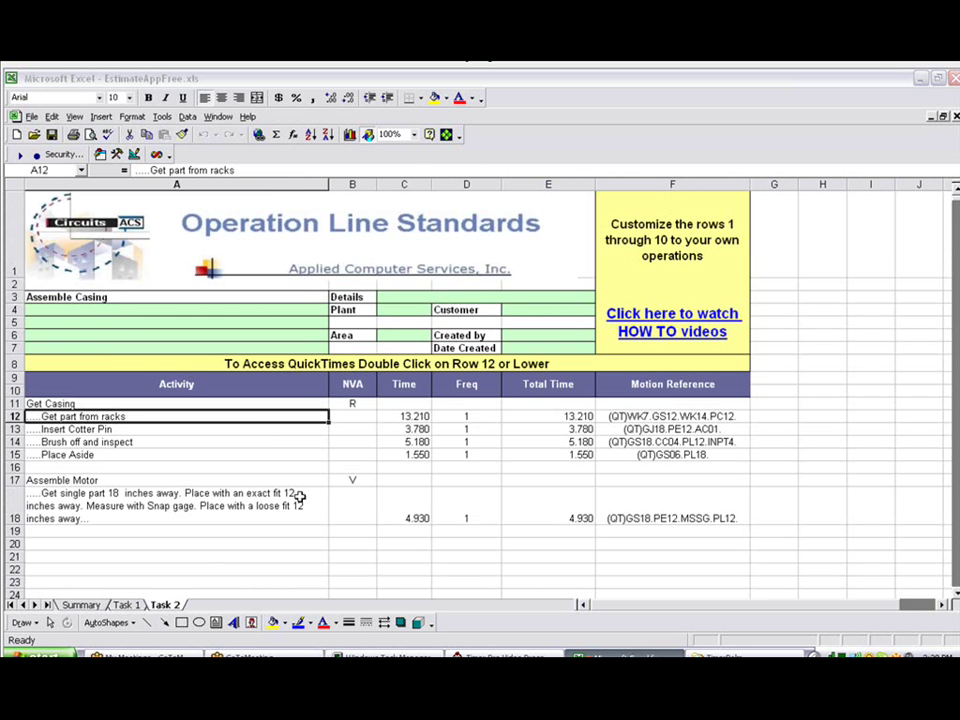
# Read row 12's updated motion reference, (QT)WK7.GS12.WK14.PC12.
pyautogui.click(600, 416)
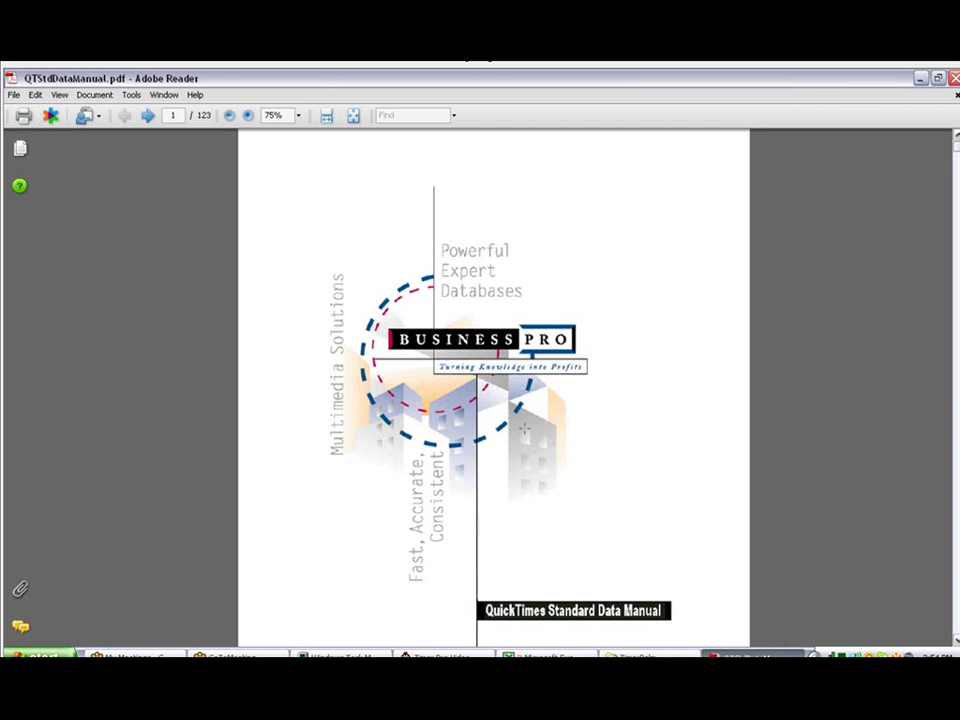
# Scroll to the manual's introduction and highlight the paragraph on how data sets compare.
pyautogui.scroll(-5, 524, 430)
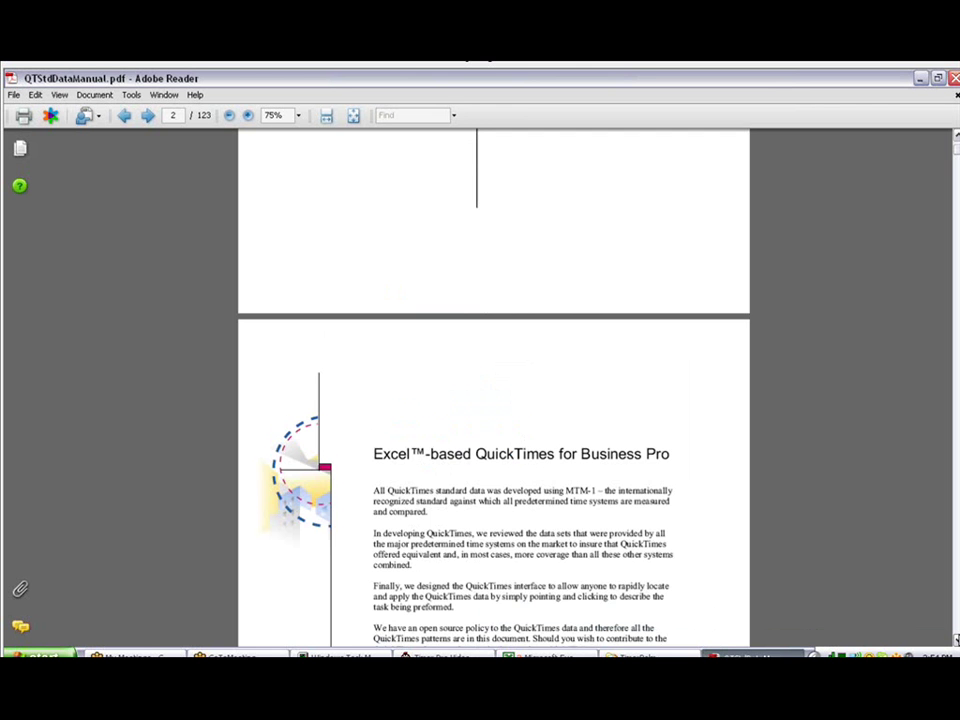
pyautogui.scroll(-3, 493, 400)
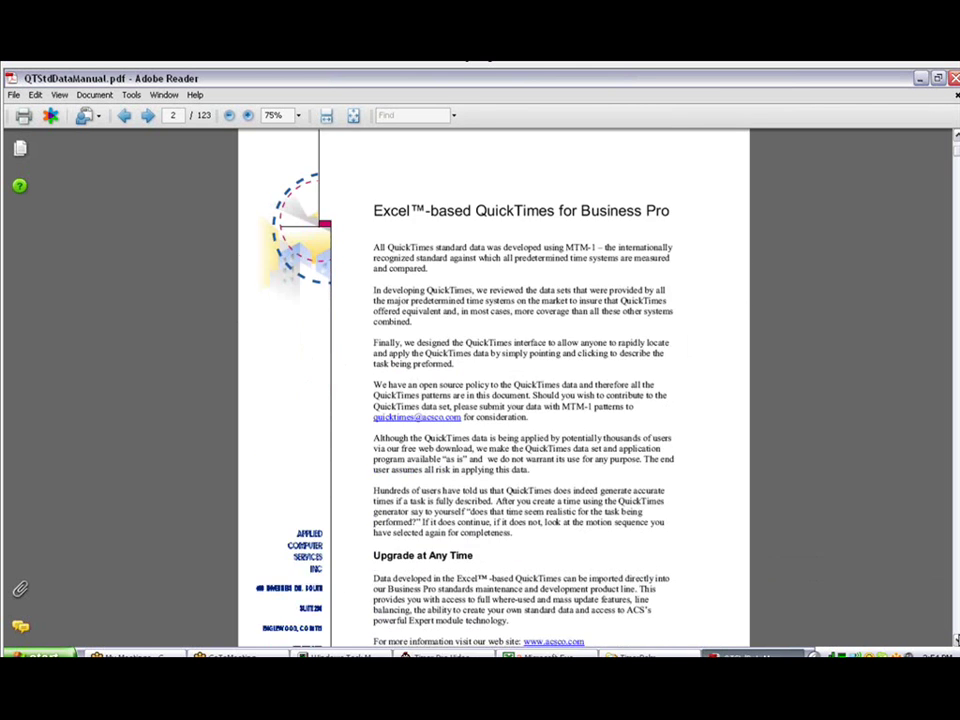
pyautogui.moveTo(373, 268); pyautogui.dragTo(445, 300)
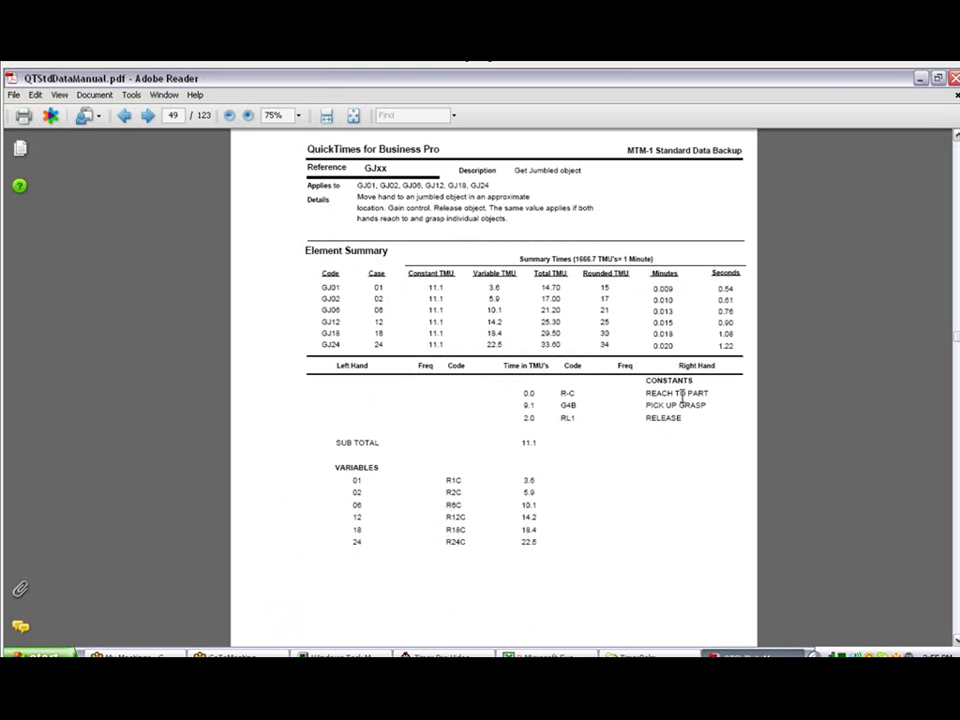
# On page 49, highlight GJxx, its Get Jumbled object description and the GJ18 row at 1.08 seconds.
pyautogui.doubleClick(527, 393)
pyautogui.moveTo(364, 168); pyautogui.dragTo(388, 168)
pyautogui.moveTo(514, 170); pyautogui.dragTo(582, 170)
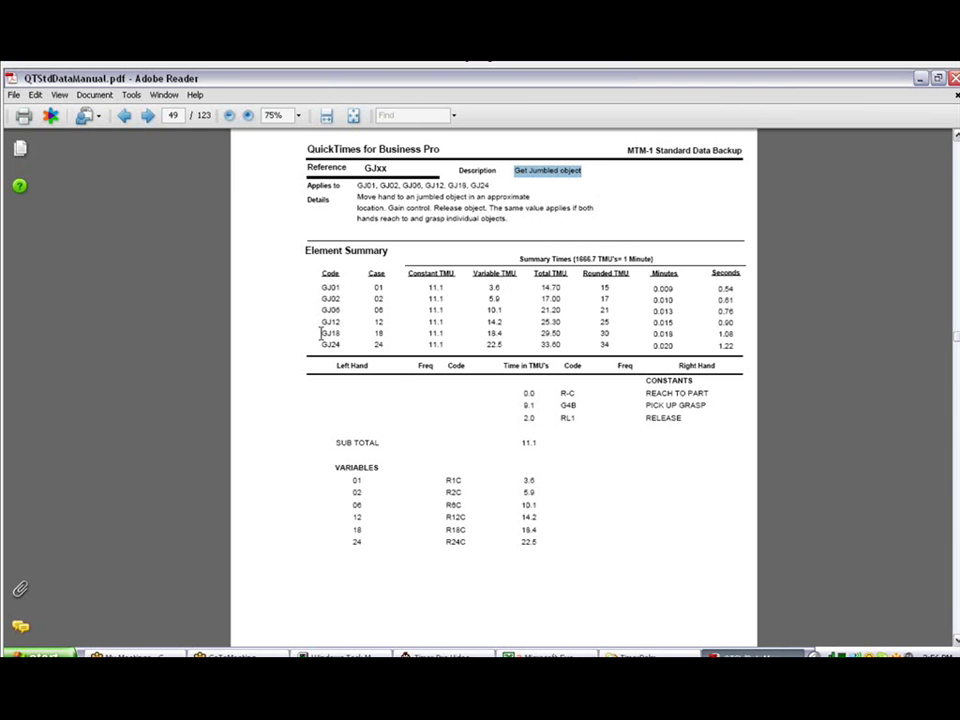
pyautogui.moveTo(320, 333); pyautogui.dragTo(341, 333)
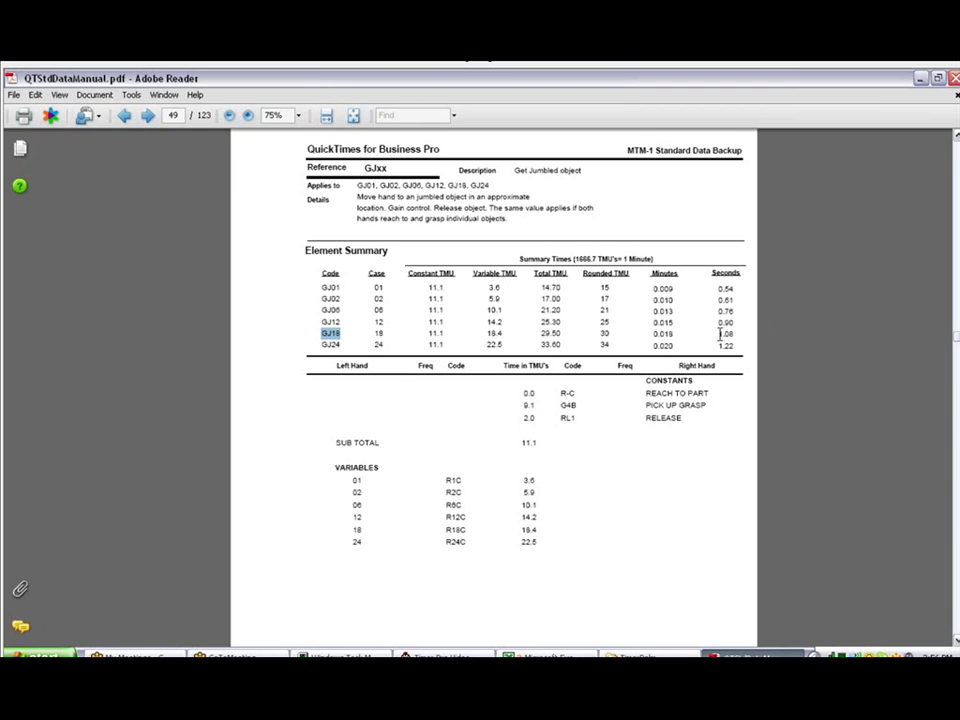
pyautogui.moveTo(720, 333)
pyautogui.mouseDown()
pyautogui.moveTo(718, 322)
pyautogui.moveTo(738, 334)
pyautogui.moveTo(716, 333)
pyautogui.moveTo(720, 312)
pyautogui.mouseUp()
pyautogui.hotkey('alt', 'Tab')
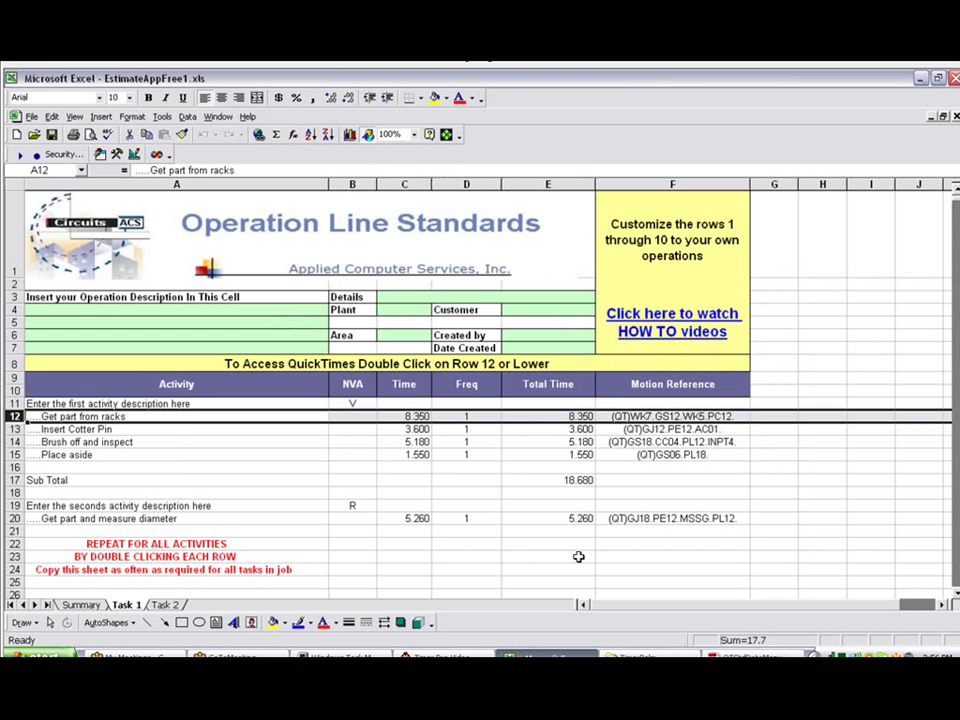
# Create a GJ18 element in row 21 of Task 1: get jumbled part 18 inches away, 1.08 seconds.
pyautogui.doubleClick(284, 529)
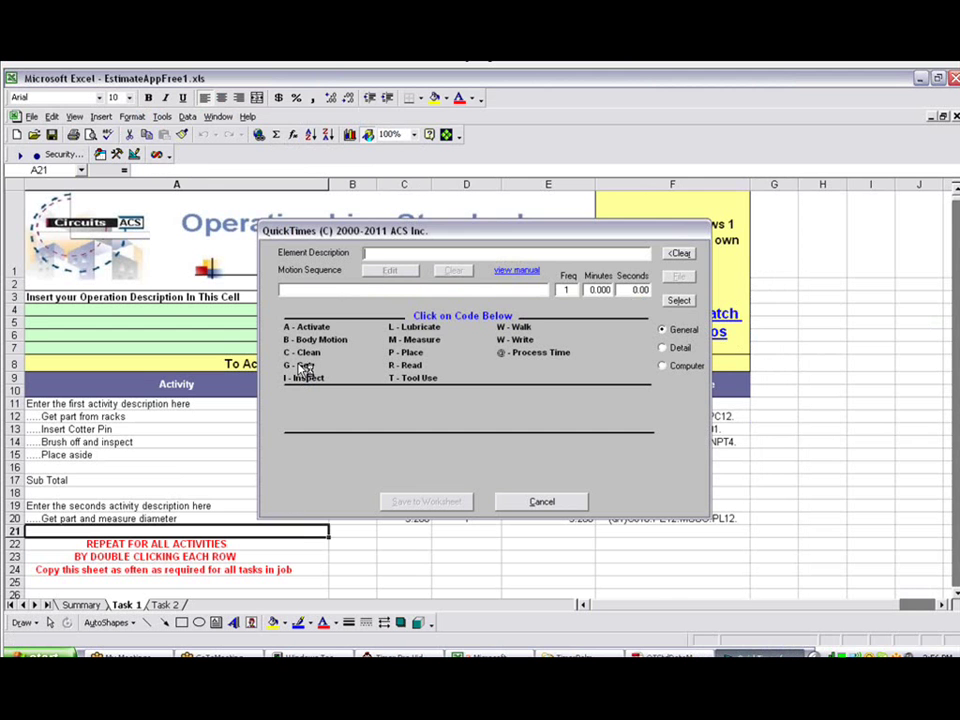
pyautogui.click(302, 365)
pyautogui.click(306, 315)
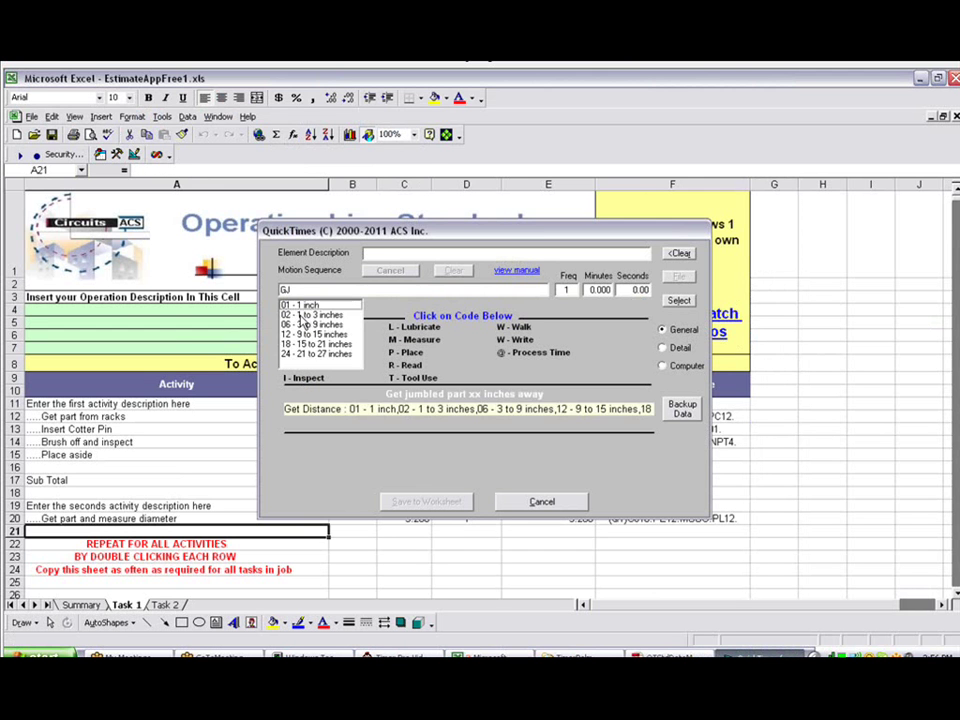
pyautogui.click(305, 345)
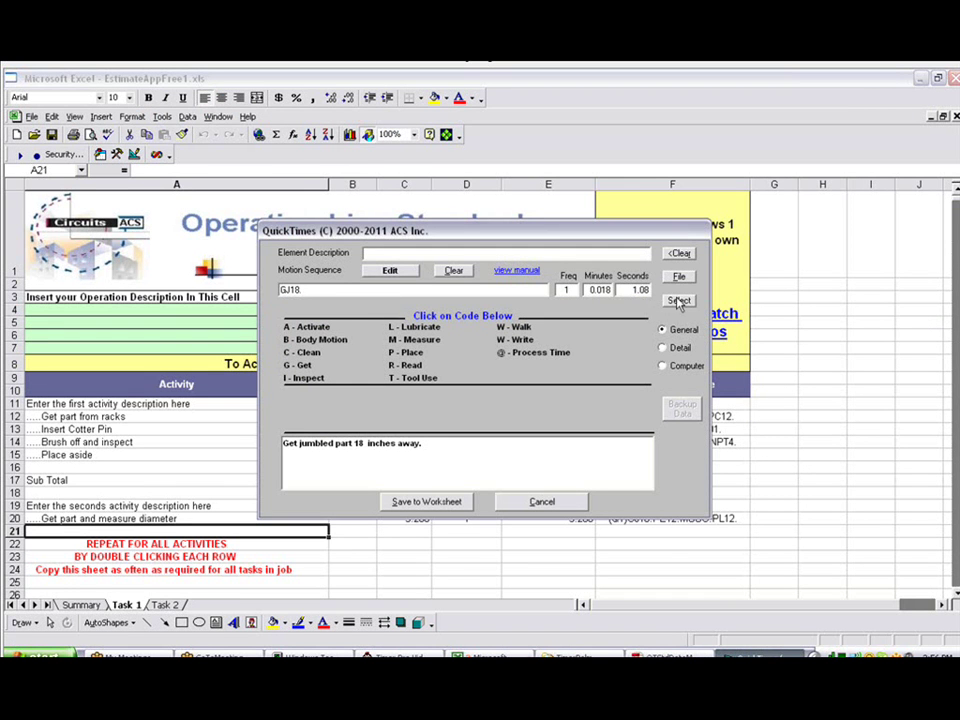
# Confirm the manual's GJ18 time of 1.08 seconds matches the new element, then restore the QuickTimes dialog.
pyautogui.click(590, 289)
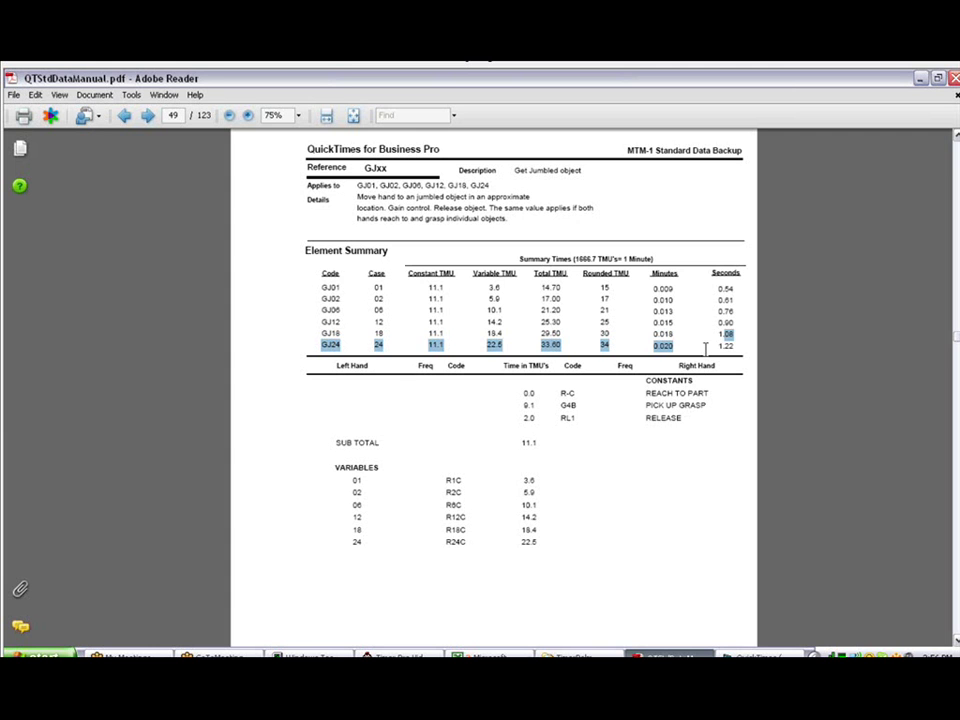
pyautogui.moveTo(718, 333); pyautogui.dragTo(736, 332)
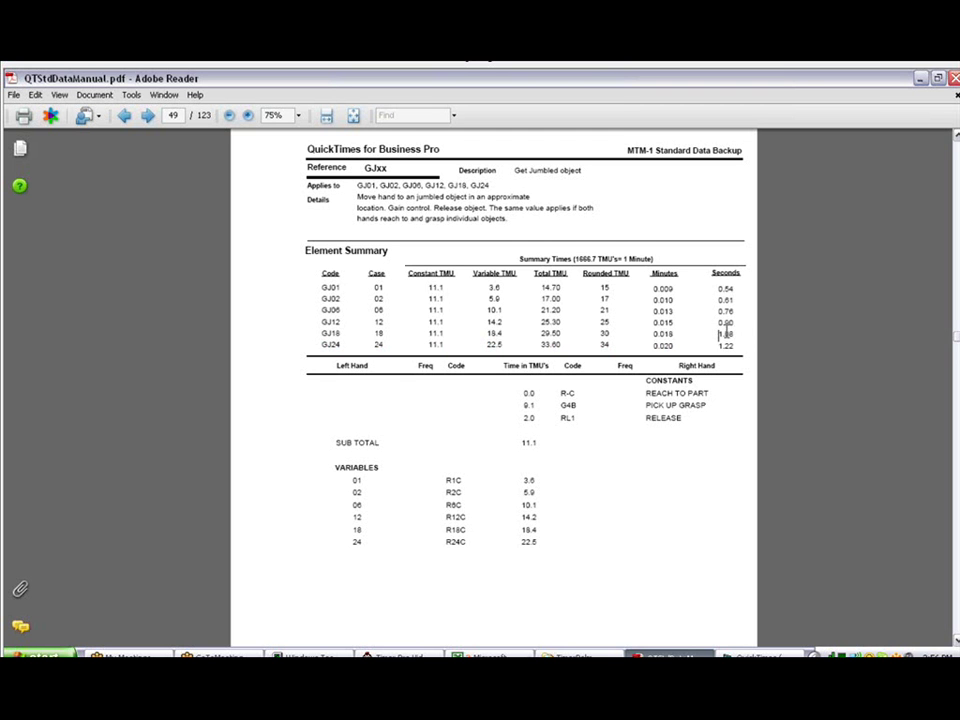
pyautogui.click(760, 656)
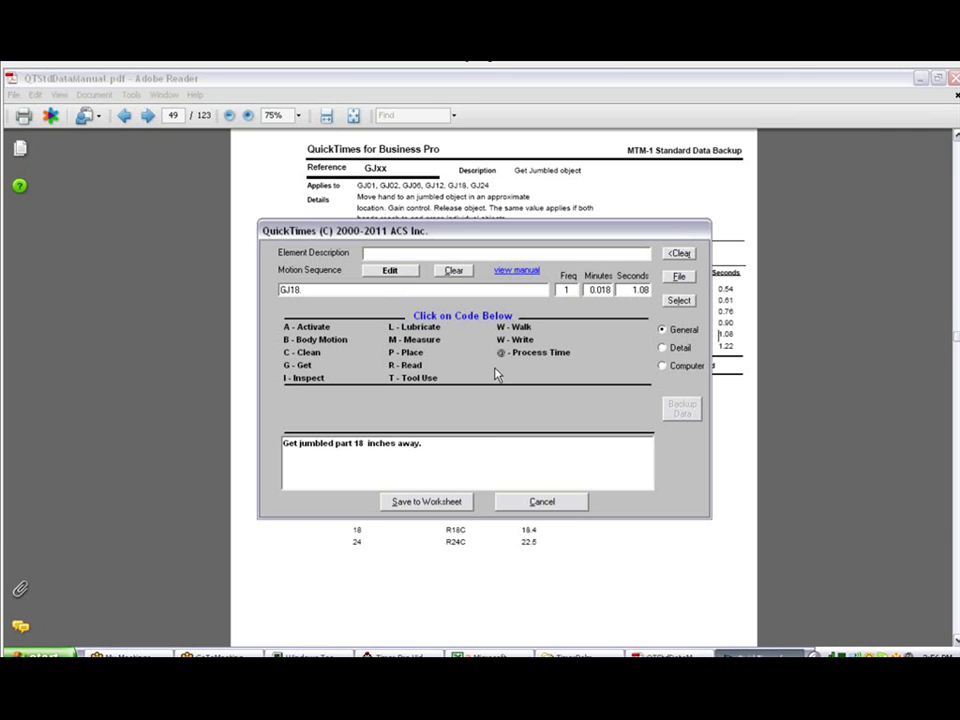